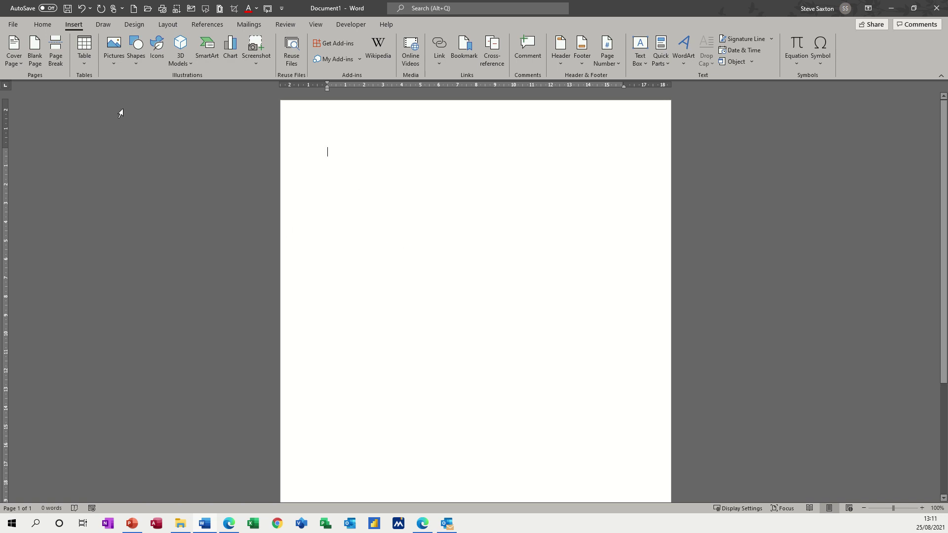
- Switch to the Home tab so the Font group is visible
click(43, 24)
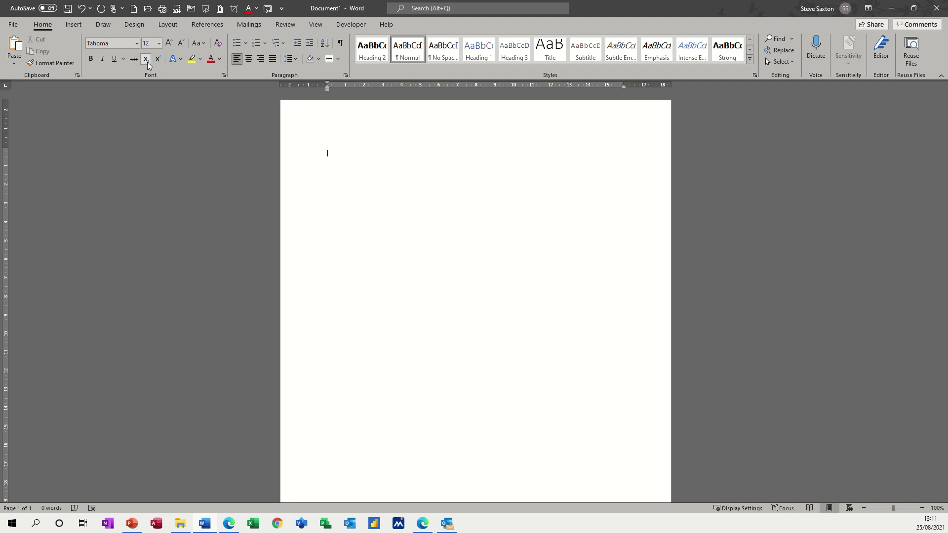
- Type 'steve' four times on the first line: subscript, normal, superscript, then normal
text(steve)
click(148, 61)
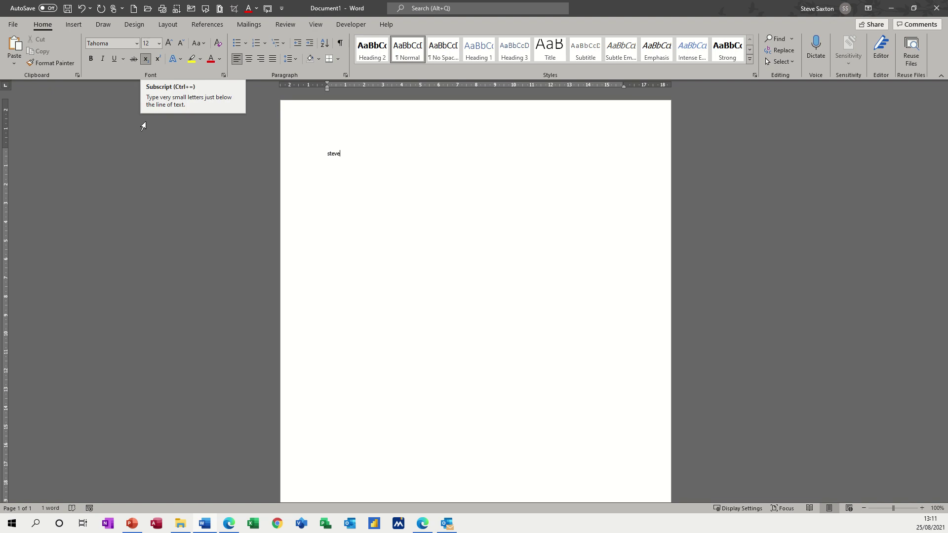
click(344, 157)
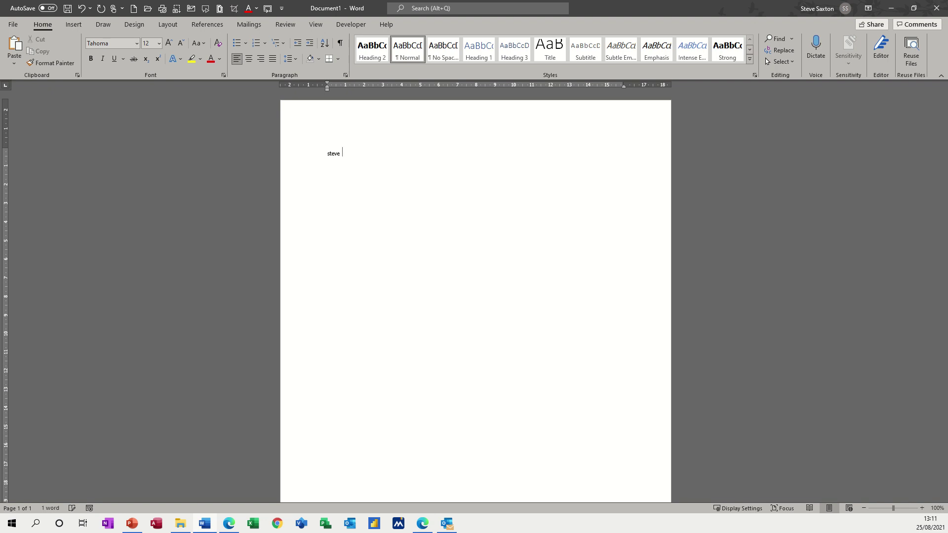
text(steve)
click(158, 60)
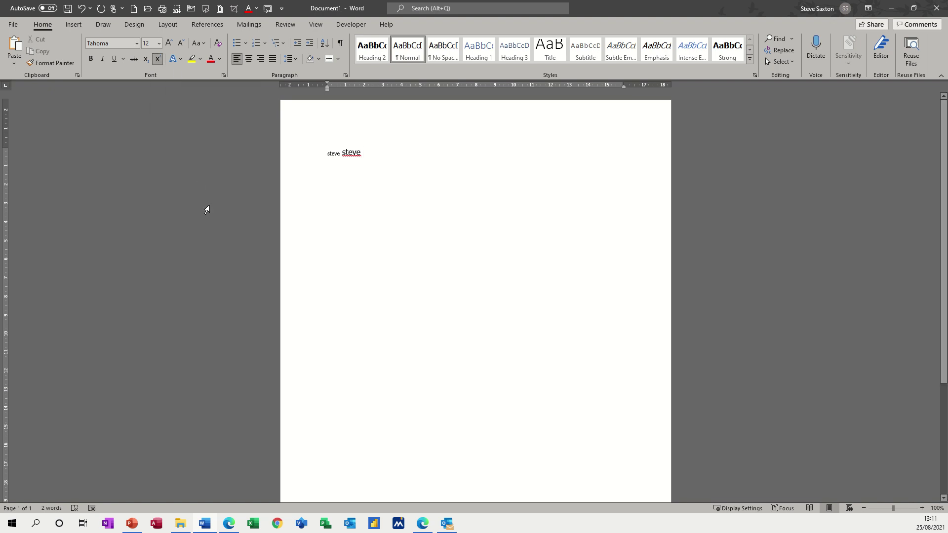
text(steve)
key(ctrl+shift+plus)
text(steve steve)
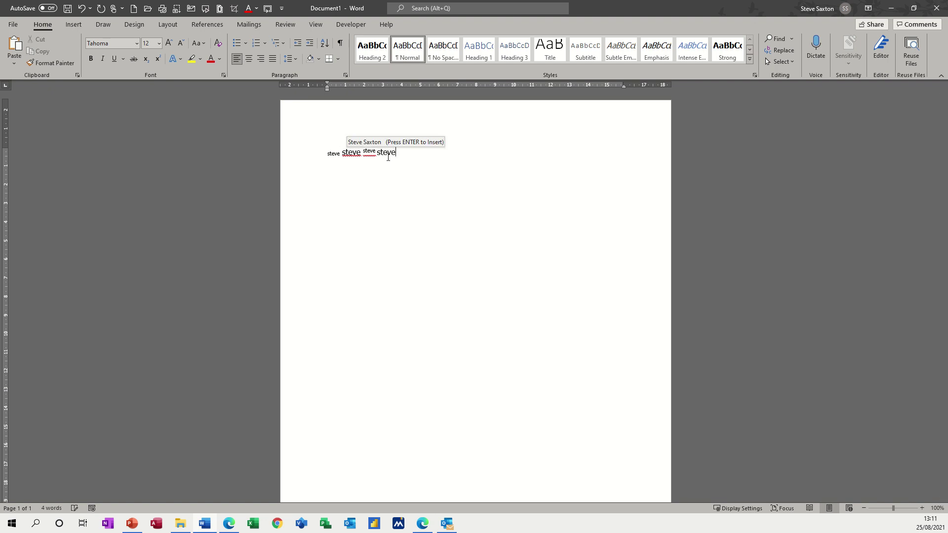
- On a new line, type 'steve' in subscript, normal size, then superscript using Ctrl+= and Ctrl+Shift+=
key(Return)
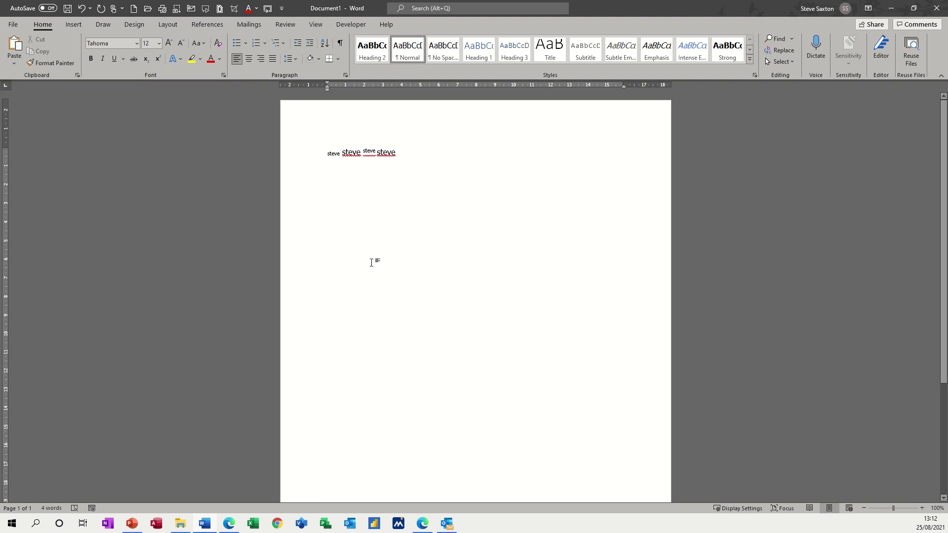
key(ctrl+equal)
text(steve)
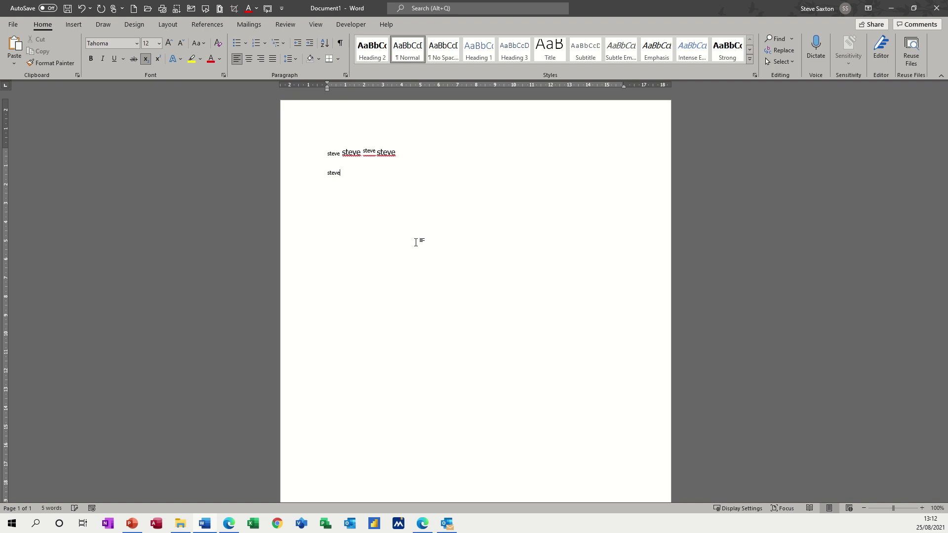
key(ctrl+equal)
text(steve)
key(ctrl+shift+plus)
text(steve steve)
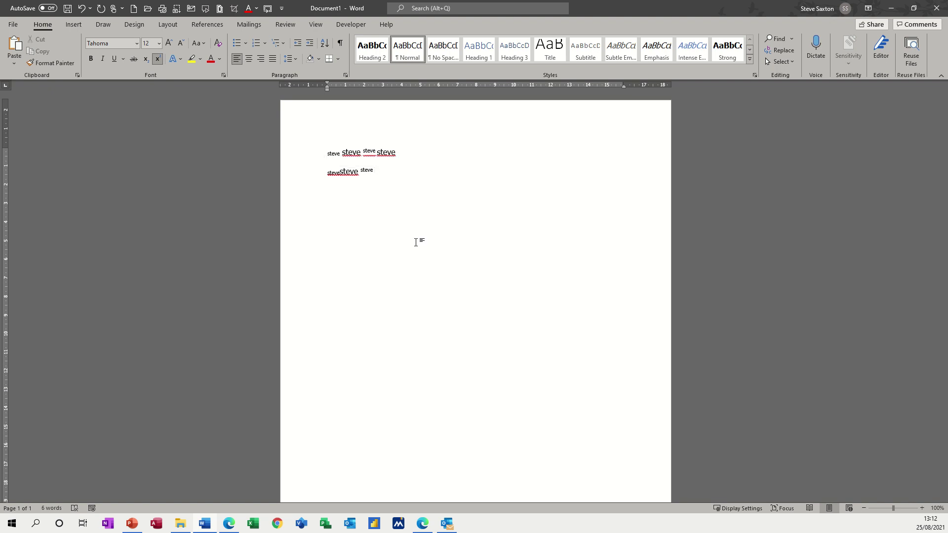
key(ctrl+shift+plus)
- Type '23rd 24th 23o' and raise the o to superscript as a degree mark
text(23rd)
text(24th 23o)
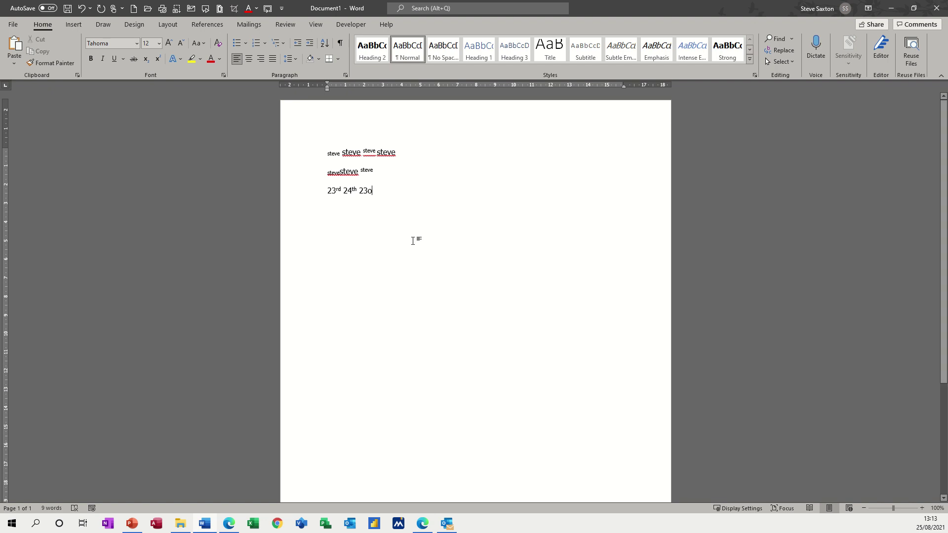
drag(372, 193, 368, 193)
click(158, 58)
click(379, 194)
- Insert a degree sign after 23 from More Symbols and open its shortcut key settings
click(73, 25)
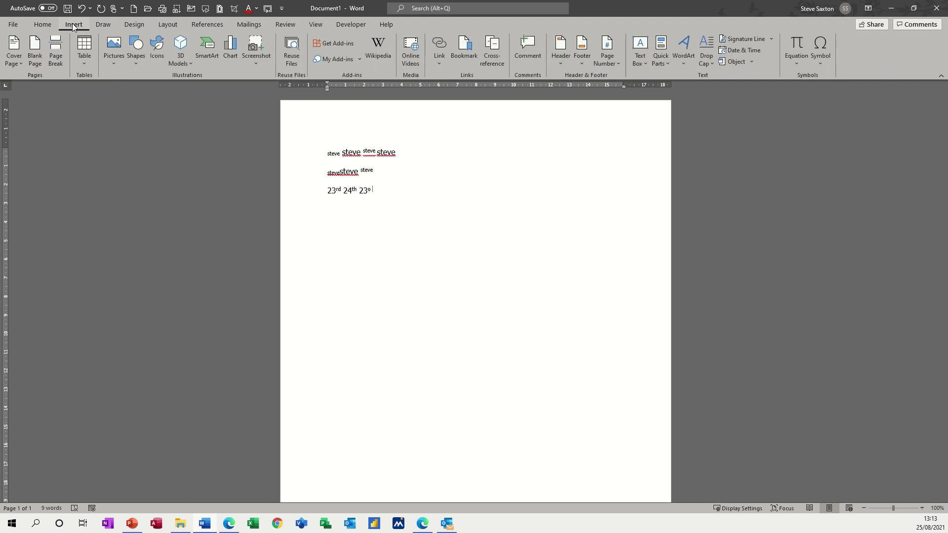
click(815, 47)
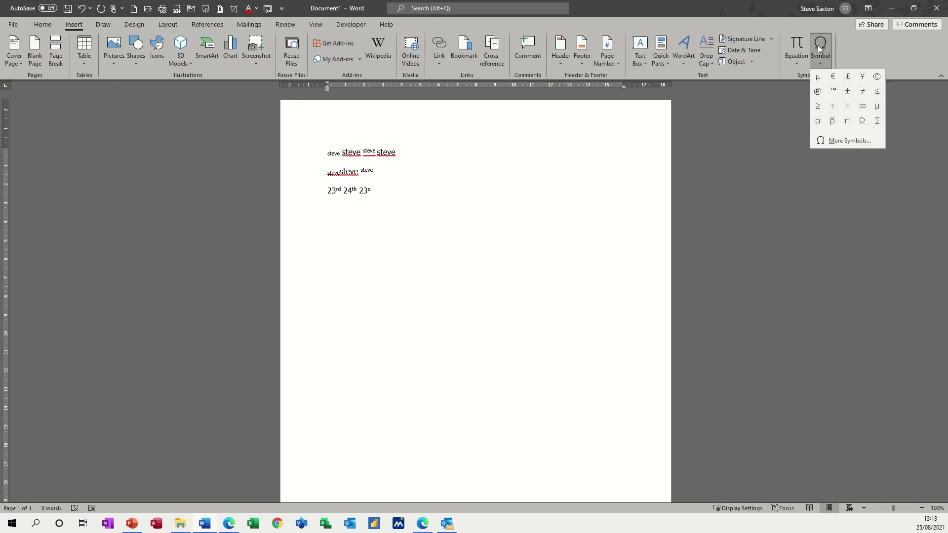
click(838, 141)
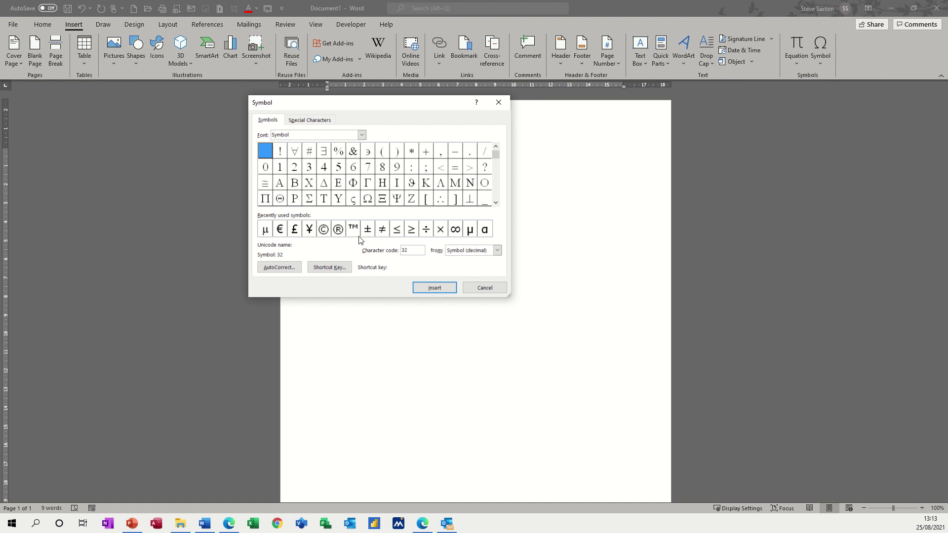
drag(496, 205, 496, 204)
click(496, 205)
click(497, 205)
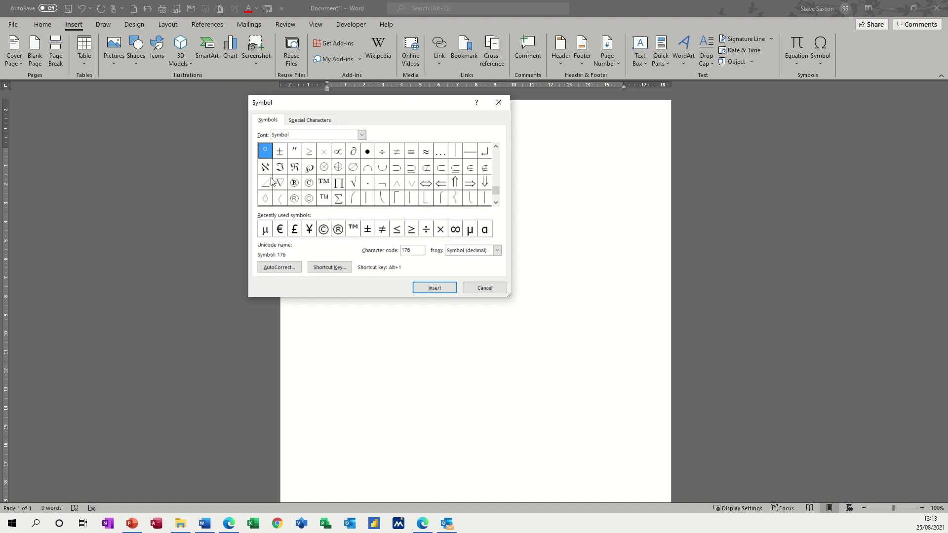
click(434, 287)
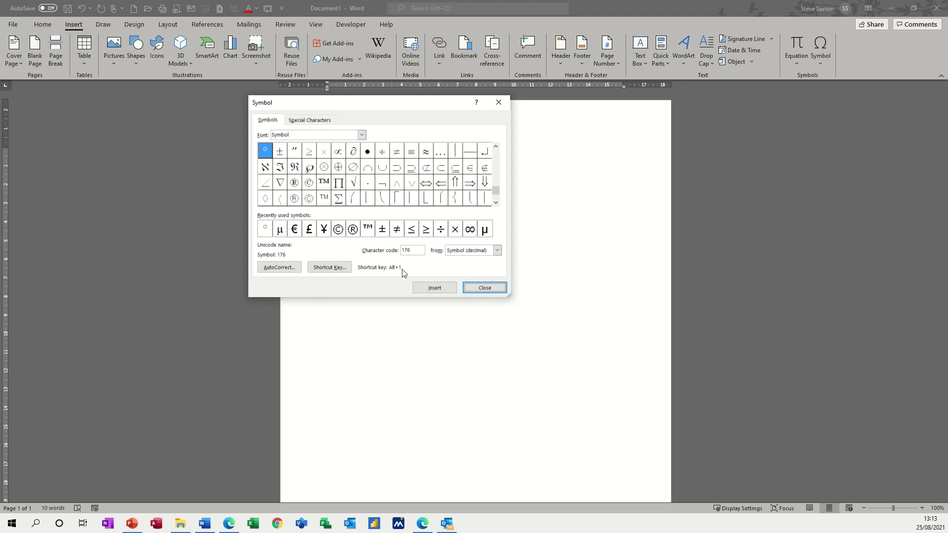
click(323, 270)
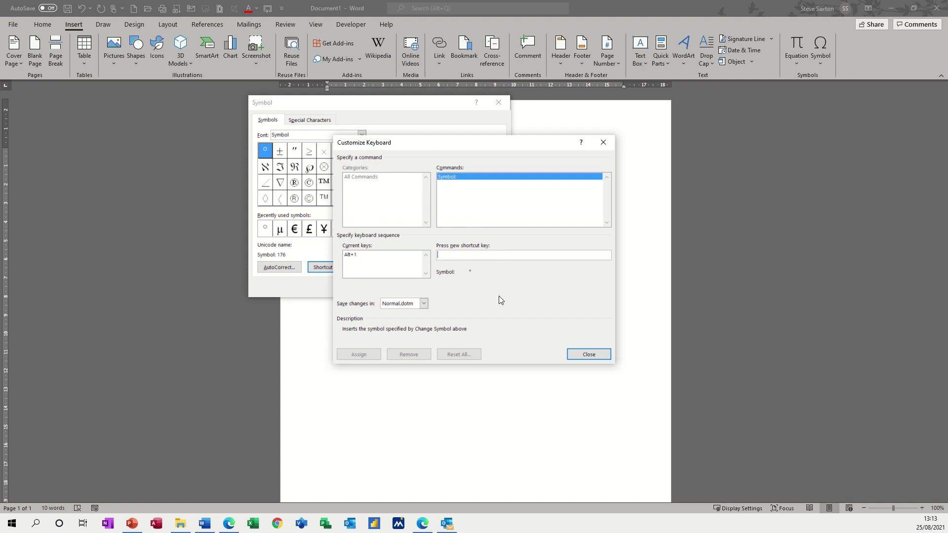
- Assign Alt+Z as an additional shortcut for the degree sign and close Customize Keyboard
key(alt+z)
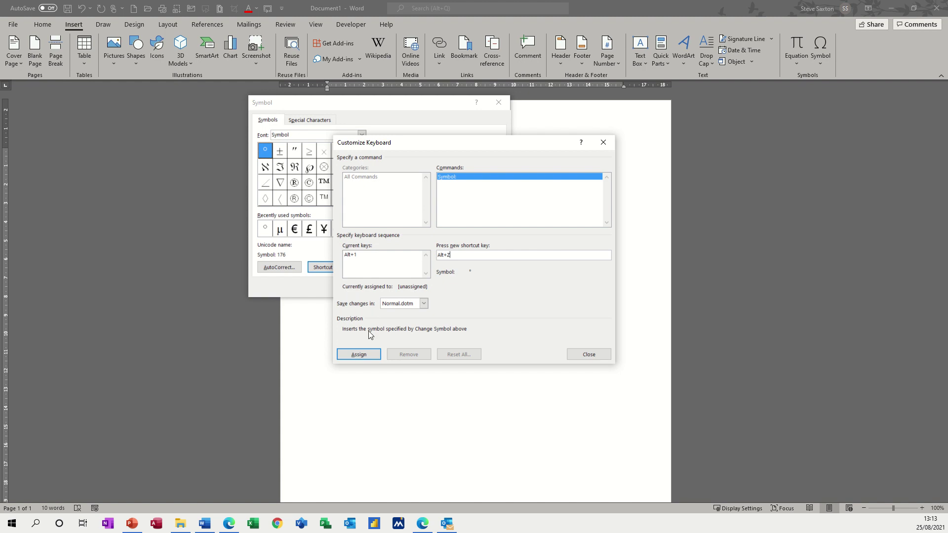
click(359, 354)
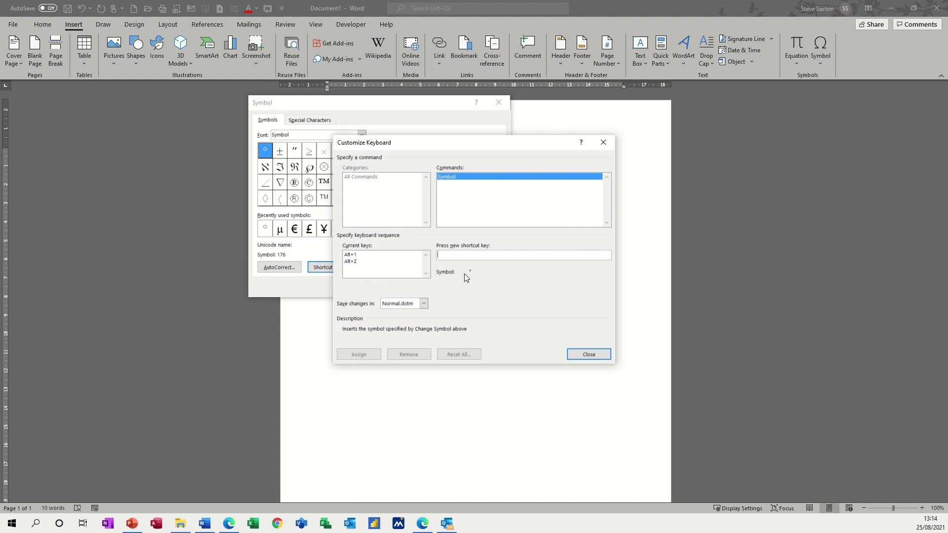
click(587, 353)
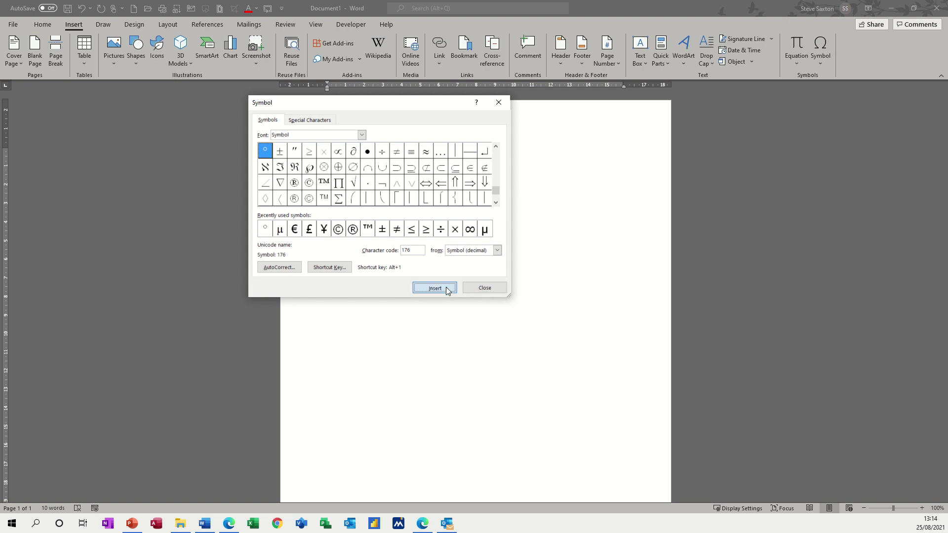
- Close the symbol chooser, delete the extra degree sign and type 'jhdjfjf'
click(471, 288)
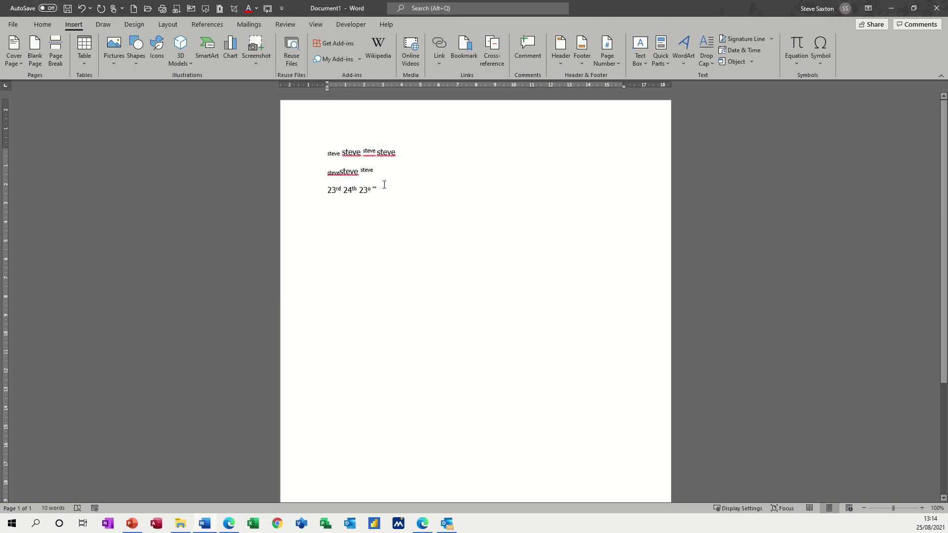
key(BackSpace)
text(jhdjfjf)
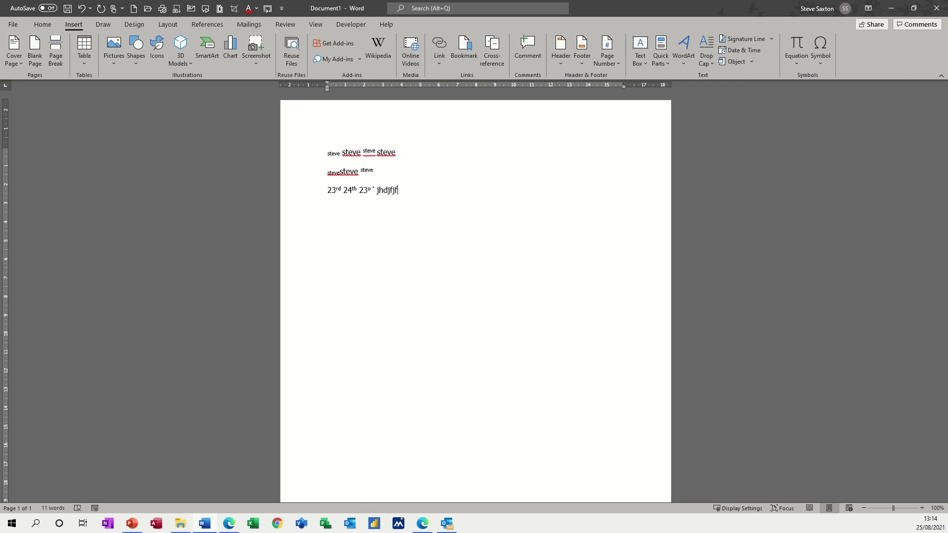
- Start a new line reading 23 and place the cursor after the second 23°
key(Return)
text(23)
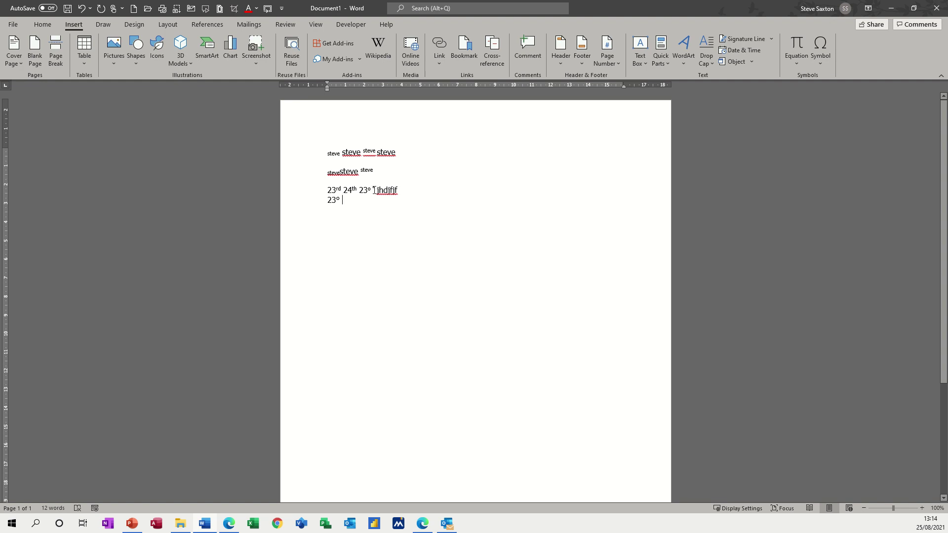
drag(374, 188, 375, 188)
drag(368, 191, 374, 188)
click(358, 201)
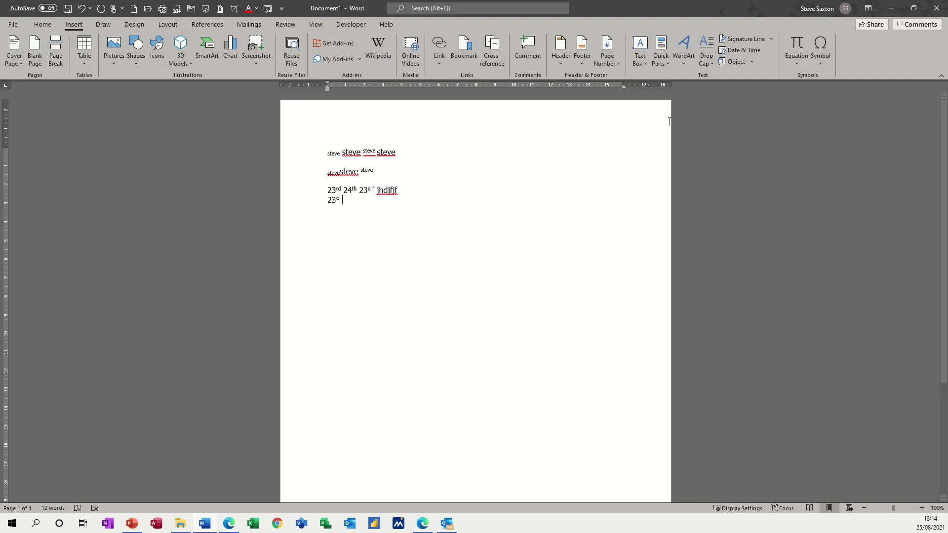
- Insert another degree sign after the second 23° from the recent symbols
click(816, 44)
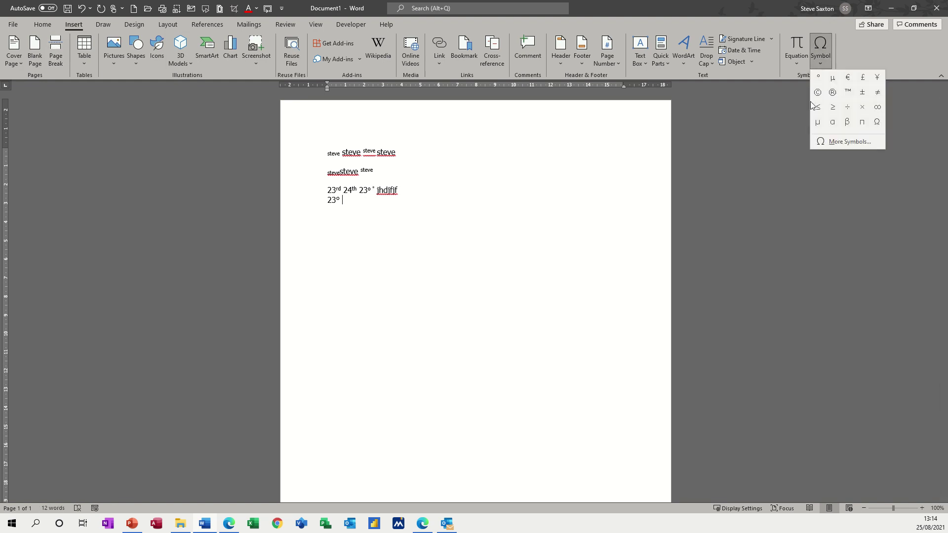
click(833, 141)
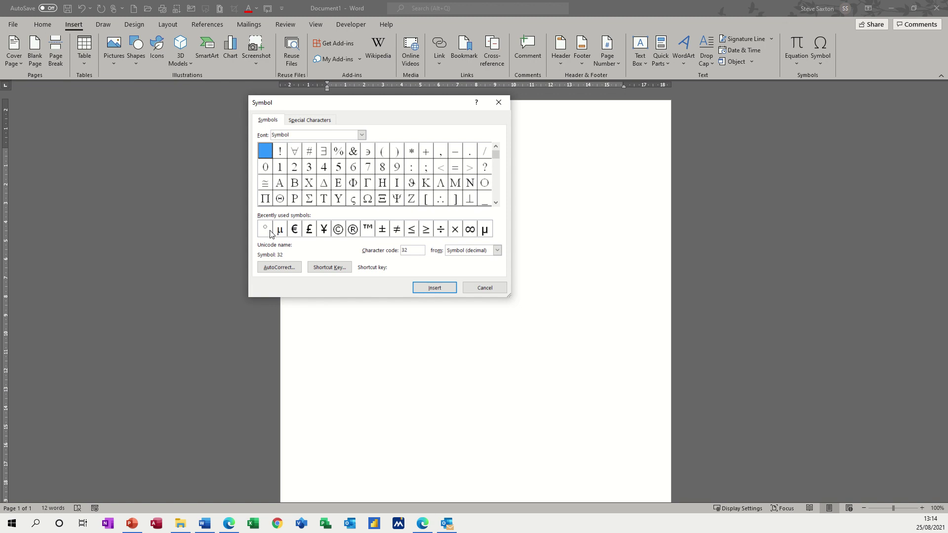
click(266, 230)
click(425, 288)
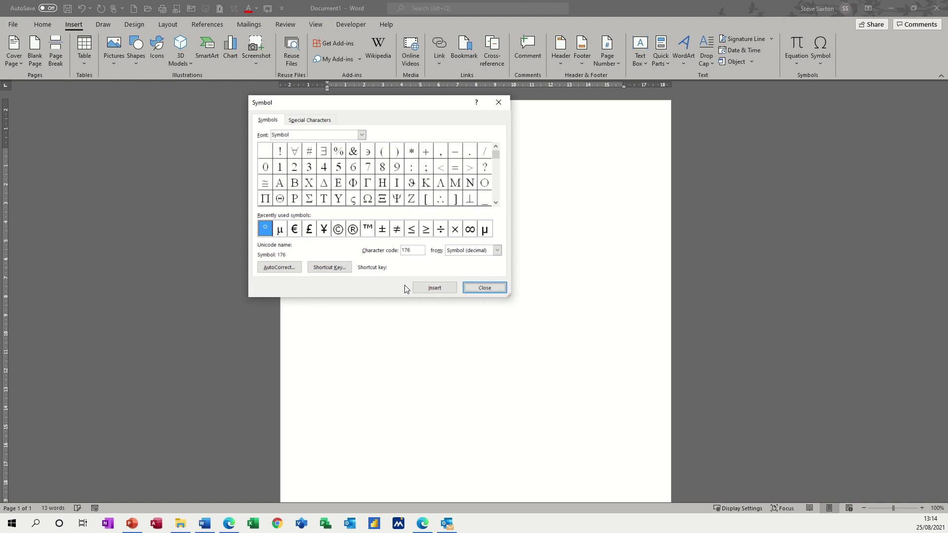
click(479, 291)
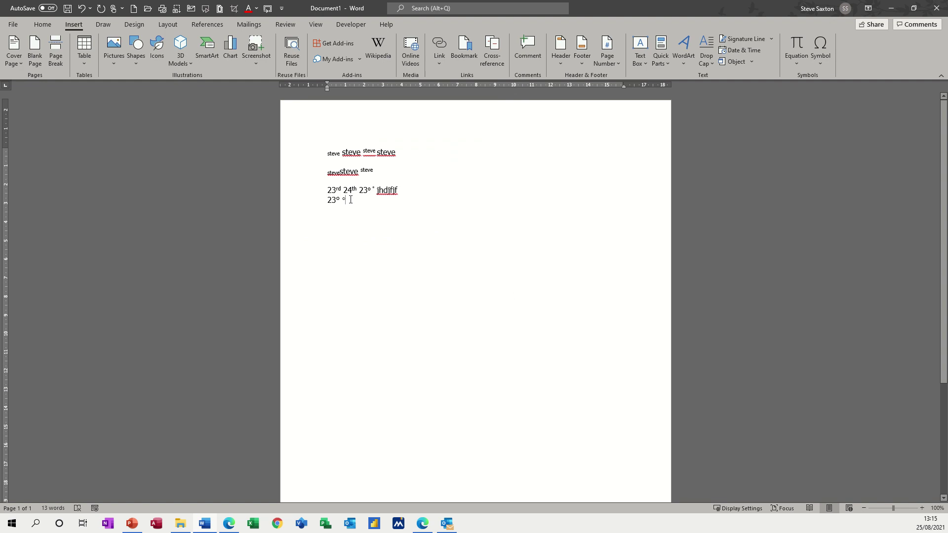
- Add two new lines reading '23°' and 'H2SO4'
key(Return)
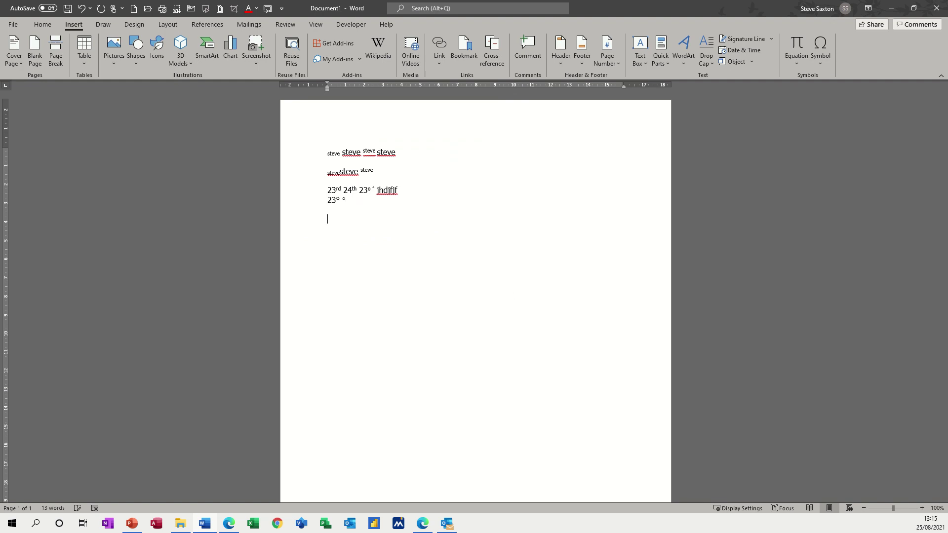
text(23°)
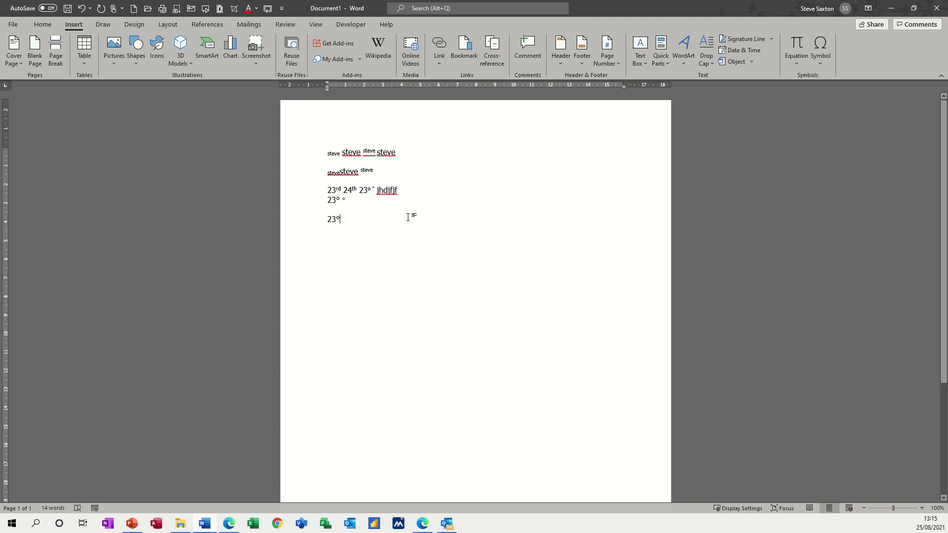
key(Return)
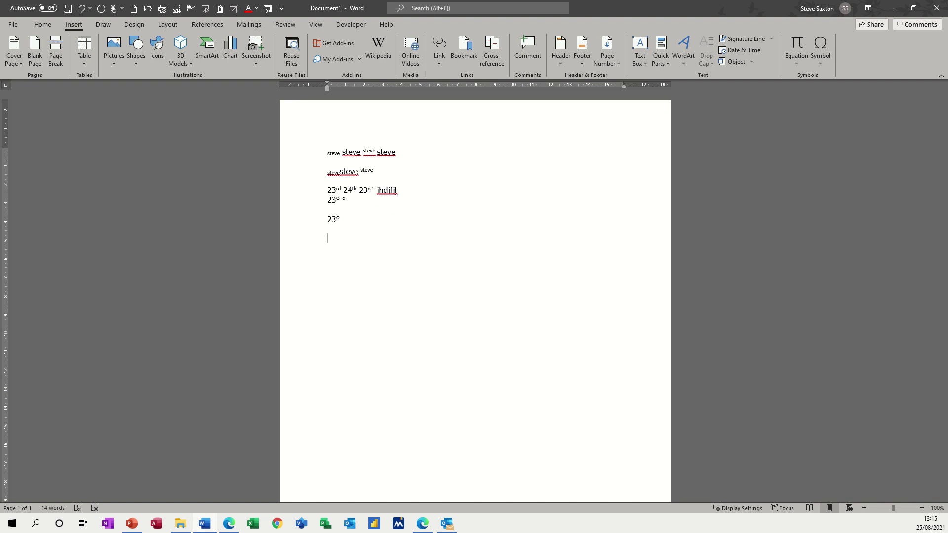
text(H2SO4)
- Add an empty line and select the 2 and 4 in H2SO4
key(Return)
click(334, 238)
drag(336, 238, 340, 238)
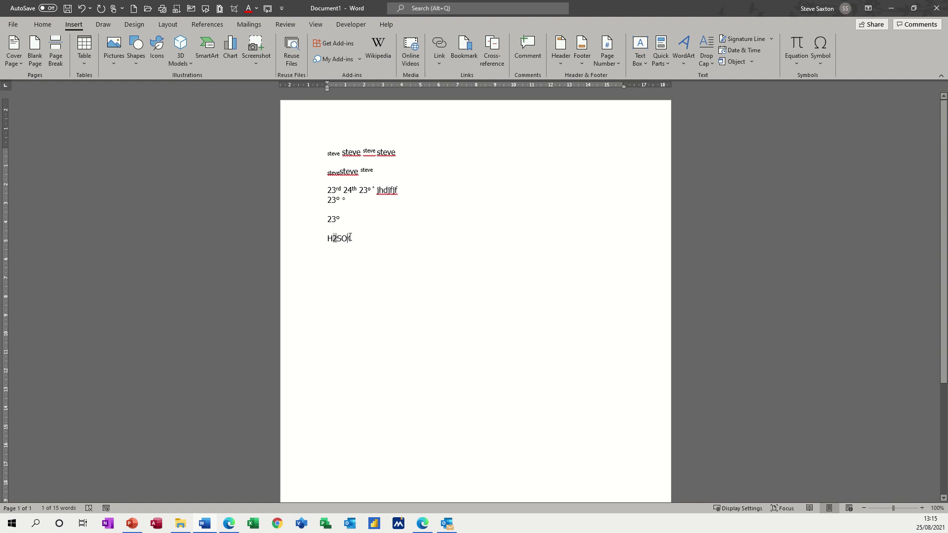
drag(348, 238, 352, 237)
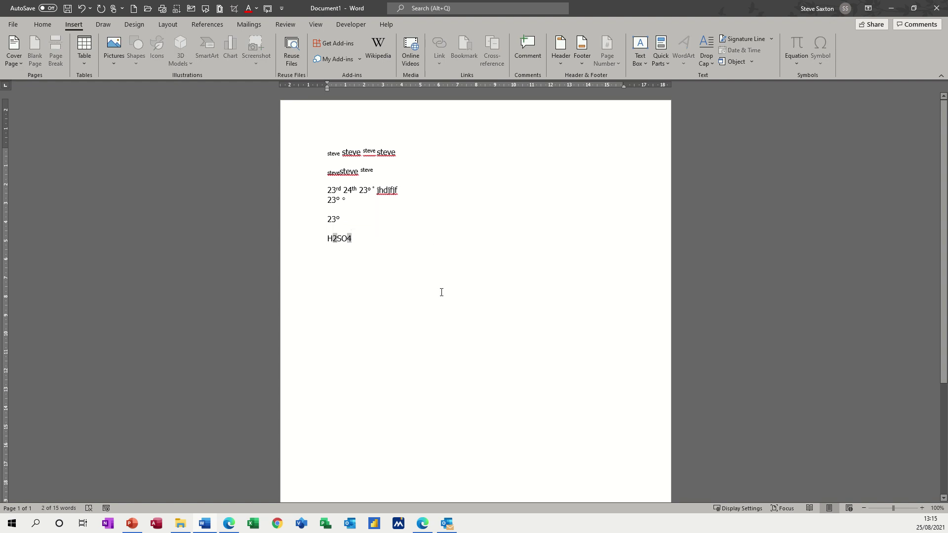
key(BackSpace)
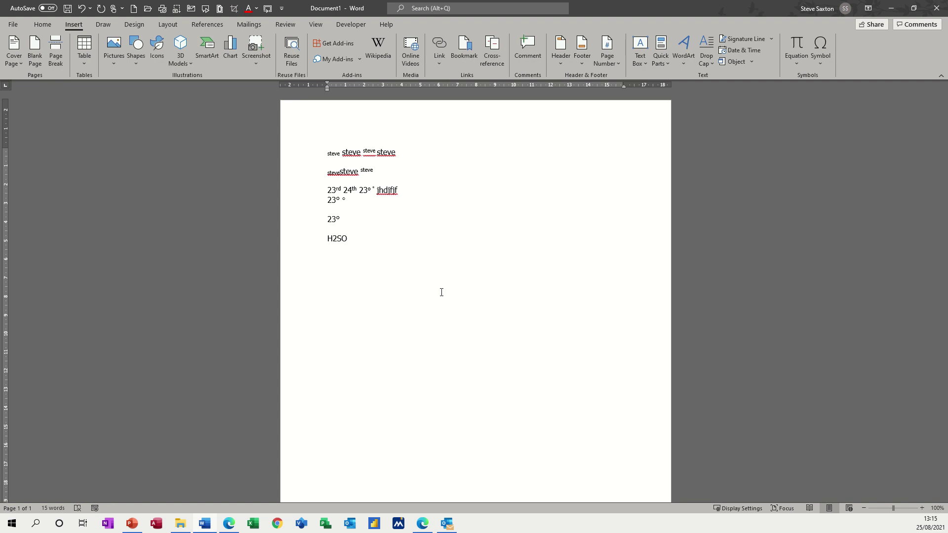
key(ctrl+z)
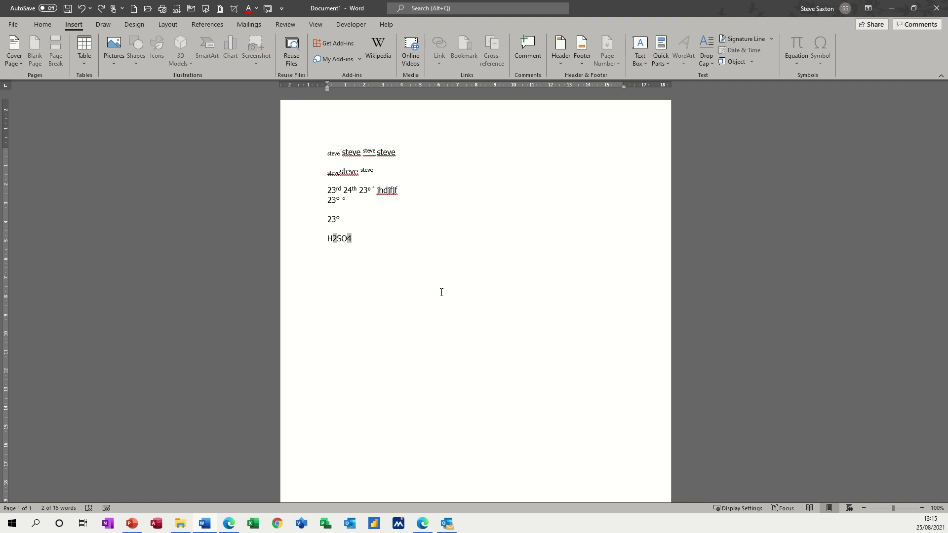
- Make the 2 and 4 subscript so the formula reads H₂SO₄
click(44, 25)
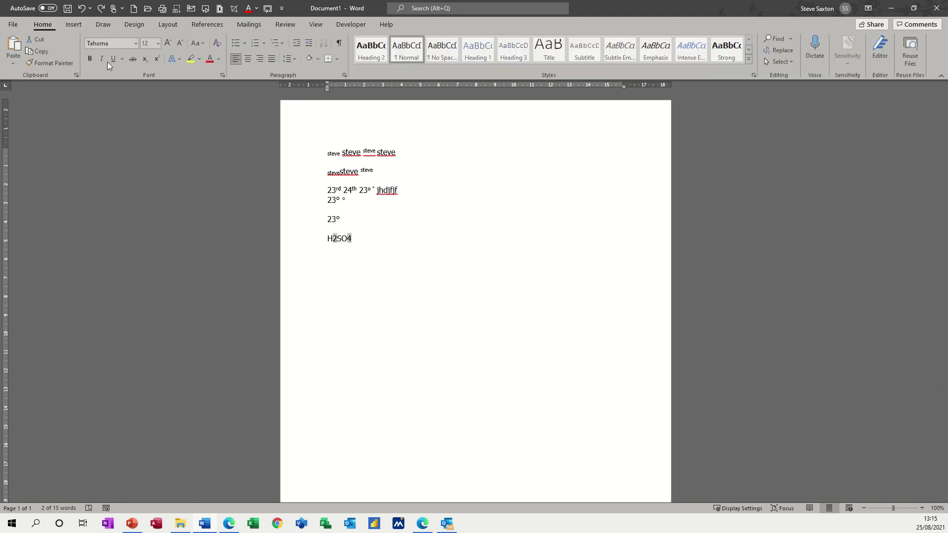
click(146, 60)
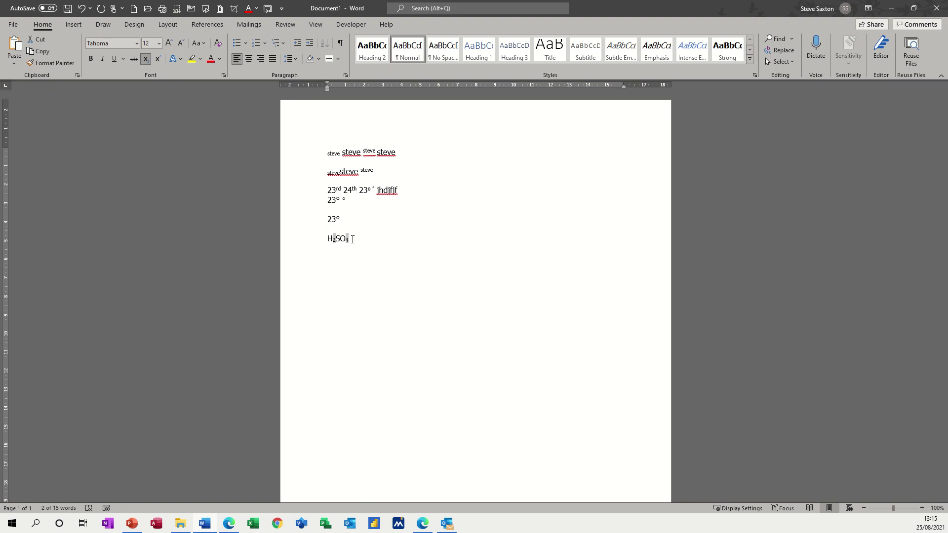
key(ctrl+equal)
key(ctrl+equal)
key(ctrl+equal)
key(ctrl+equal)
click(390, 246)
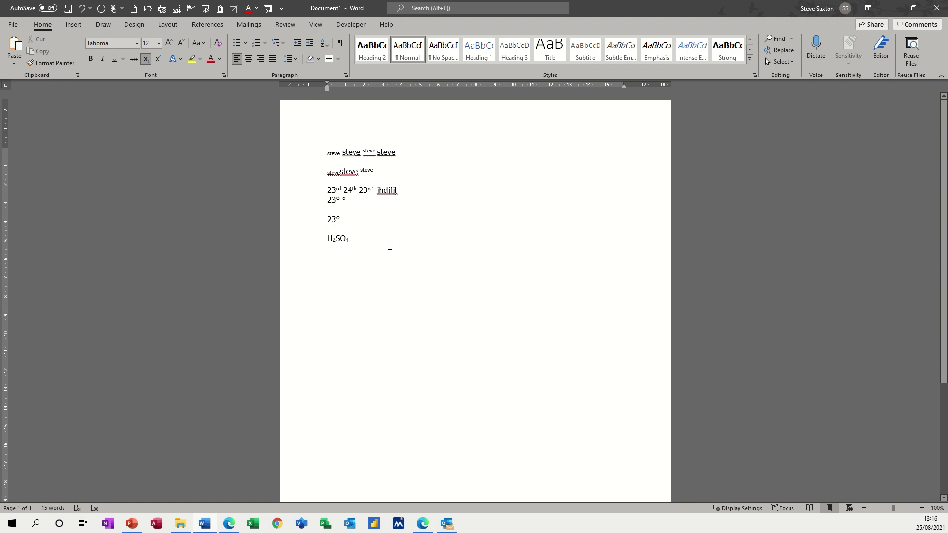
key(Return)
- Tick Subscript in the Font dialog for the empty line below H₂SO₄
click(223, 75)
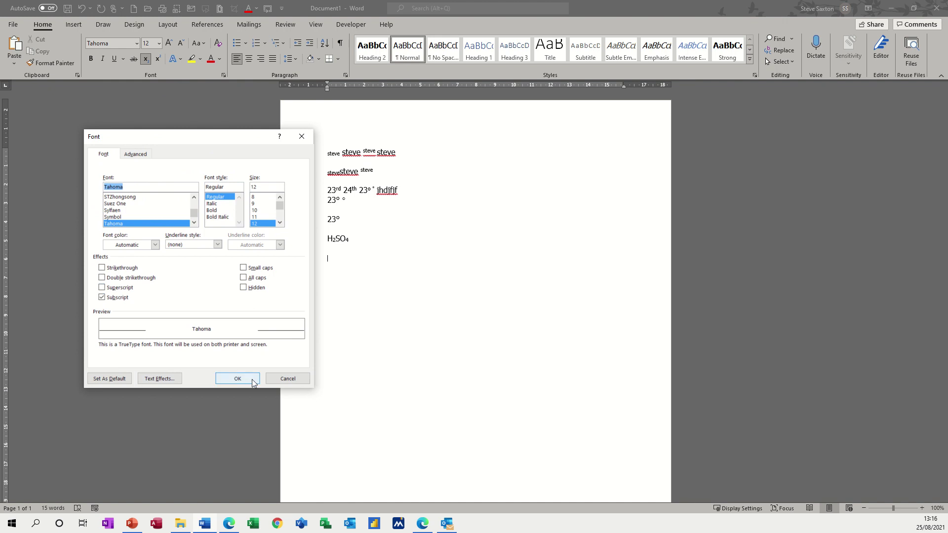
click(270, 383)
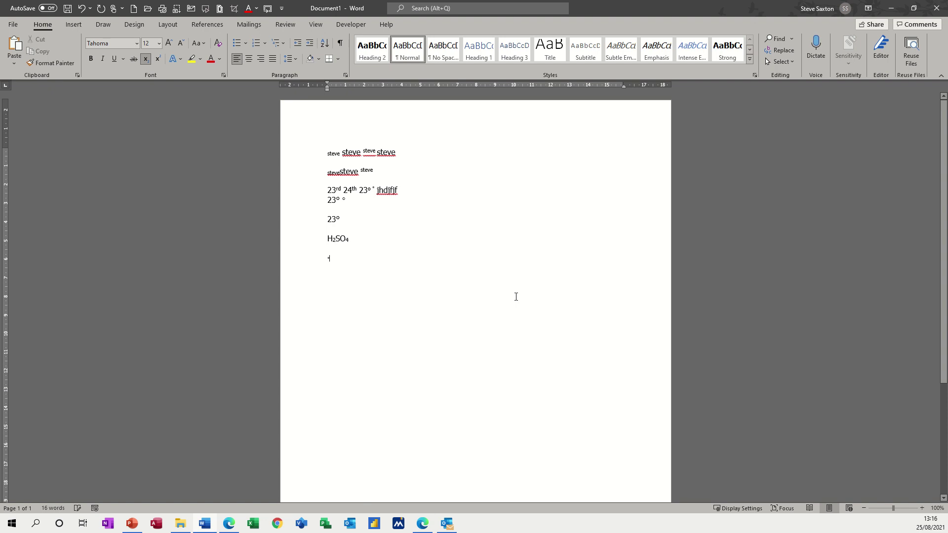
- Type 'rjhrkjhrkjhrkj' in subscript, then switch to normal size and type 'khfvhf 23° kdjfjdf 23°'
text(rjhrkjhrkjhrkj)
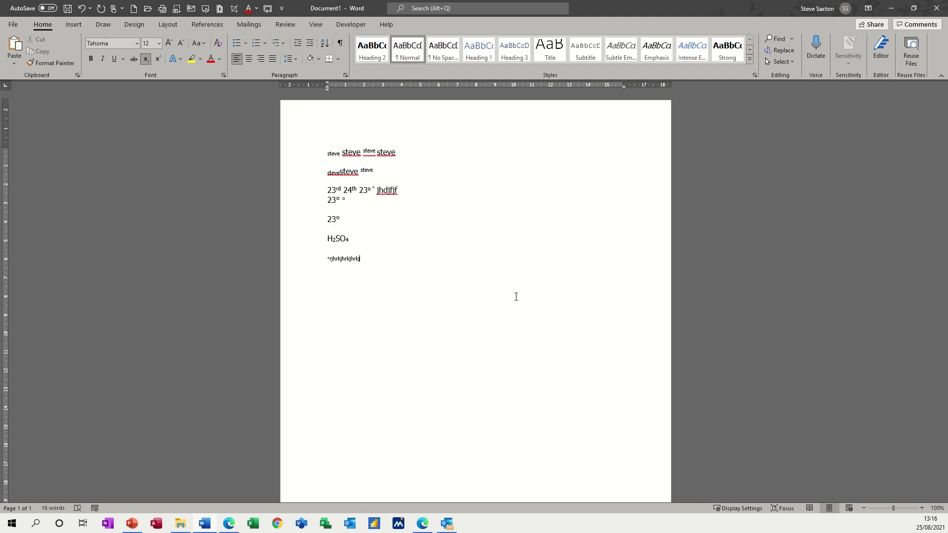
key(ctrl+equal)
text(khfvhf 23° kdjfjdf)
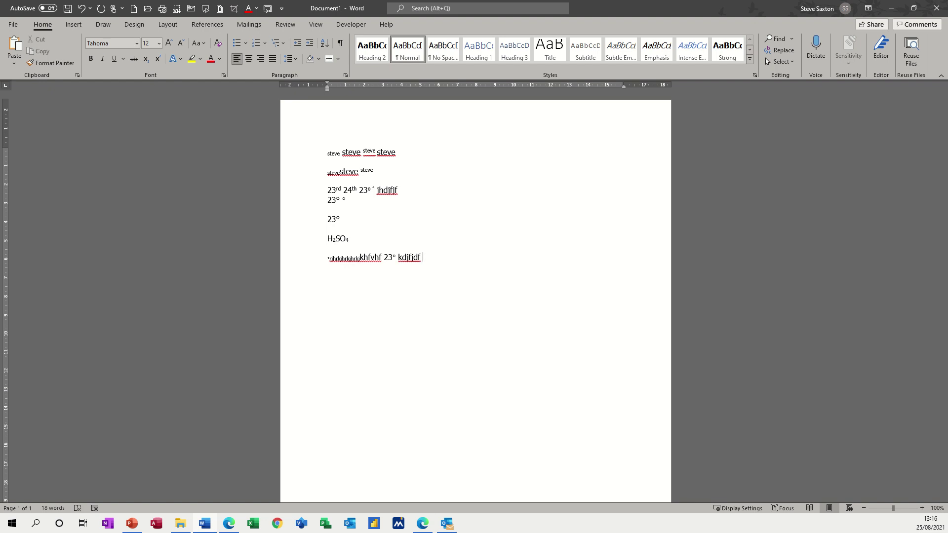
text( 23°)
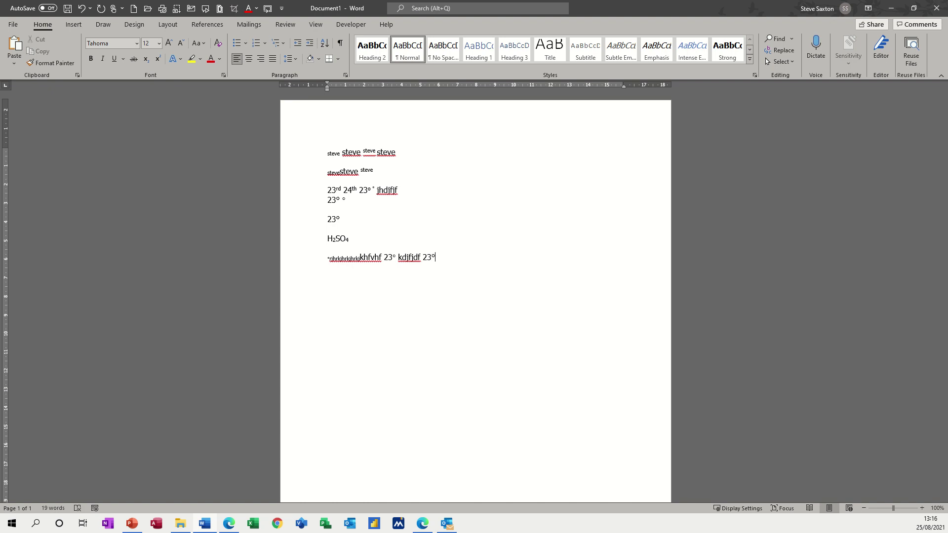